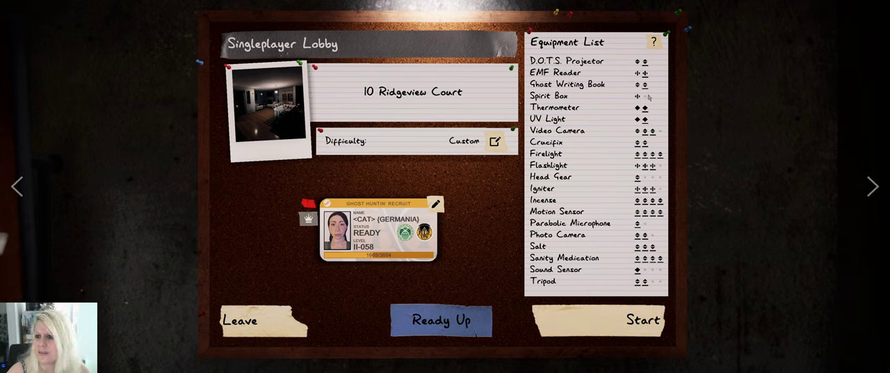
Start the hunt from the lobby and travel to 10 Ridgeview Court.
{"action": "left_click", "coordinate": [612, 317]}
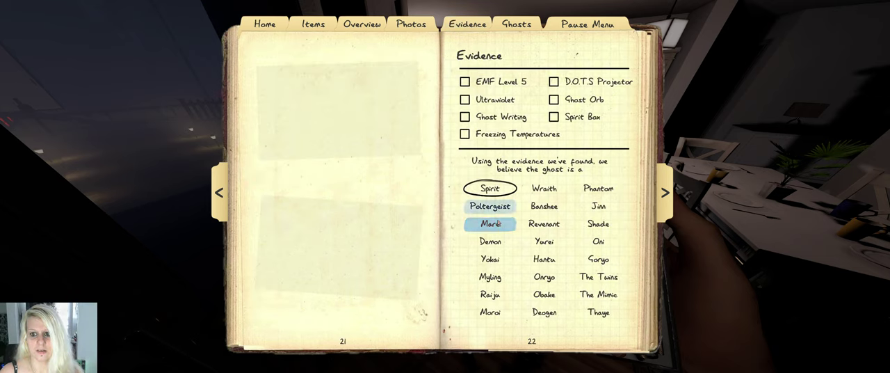
{"action": "key", "text": "j"}
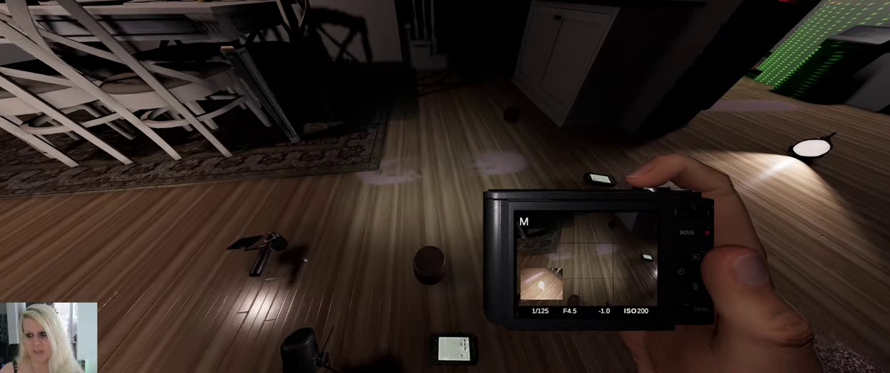
Page back to the journal's Photos pages, then close the journal.
{"action": "key", "text": "j"}
{"action": "left_click", "coordinate": [217, 193]}
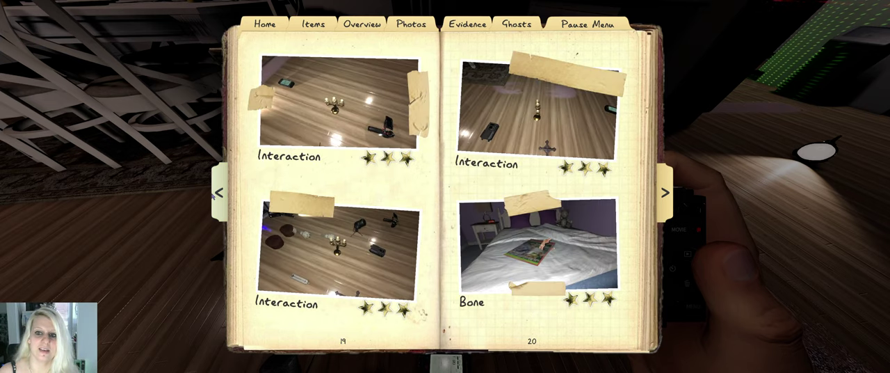
{"action": "key", "text": "j"}
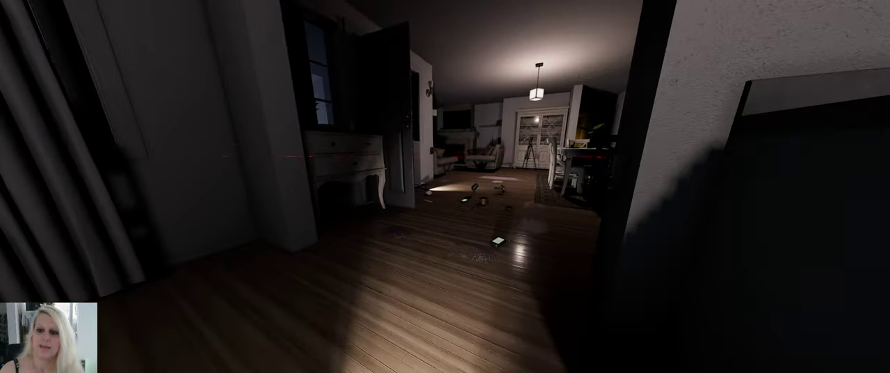
Pick up the smudge stick and walk down the hallway toward the open doorway.
{"action": "key", "text": "e"}
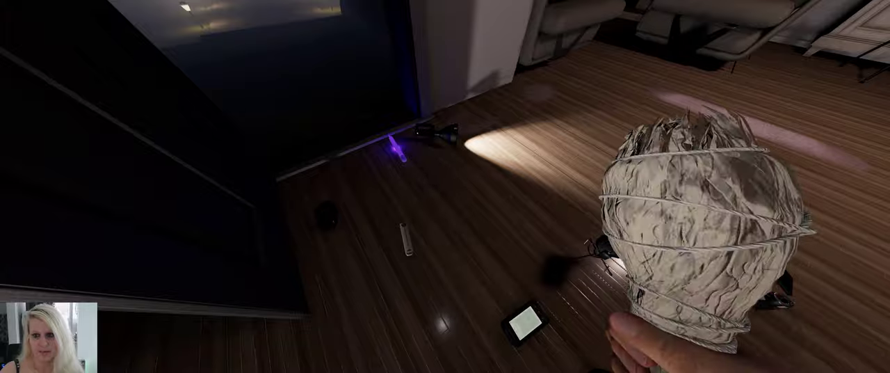
{"action": "scroll", "coordinate": [445, 187], "scroll_direction": "down", "scroll_amount": 1}
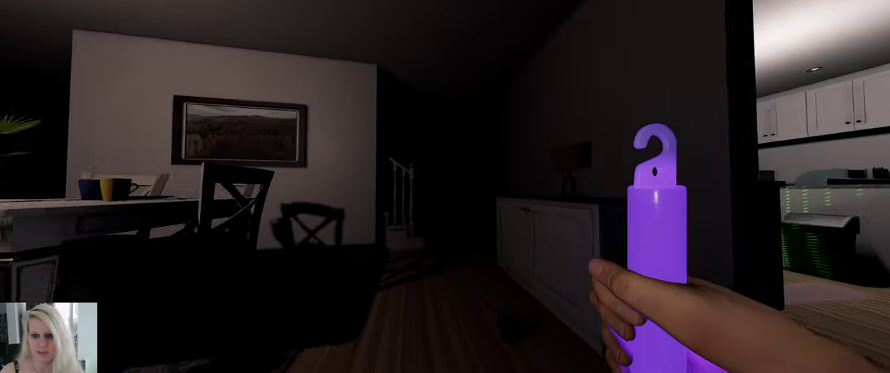
{"action": "scroll", "coordinate": [445, 186], "scroll_direction": "down", "scroll_amount": 1}
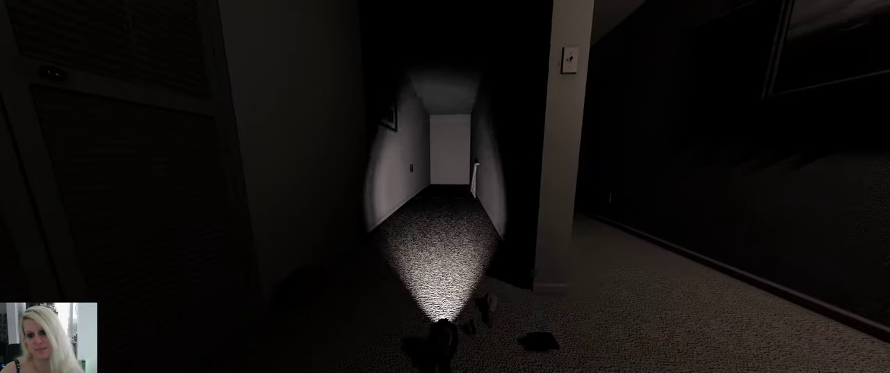
{"action": "scroll", "coordinate": [445, 187], "scroll_direction": "down", "scroll_amount": 1}
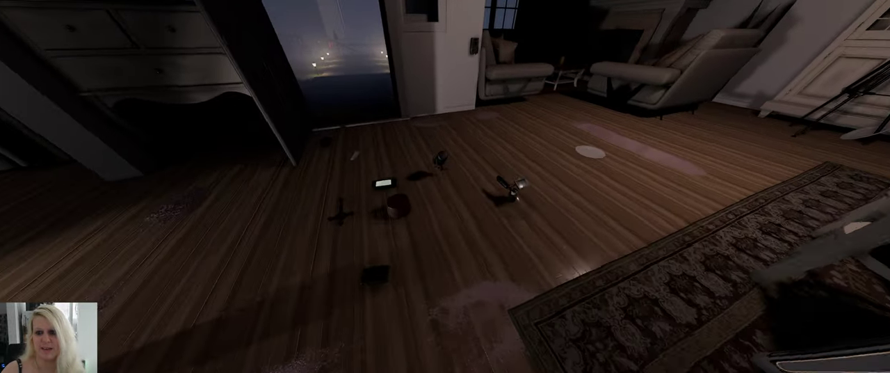
{"action": "key", "text": "w"}
{"action": "key", "text": "w"}
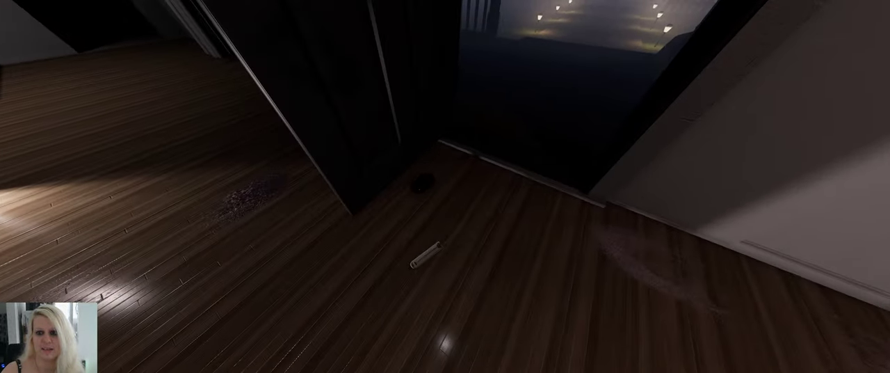
{"action": "key", "text": "w"}
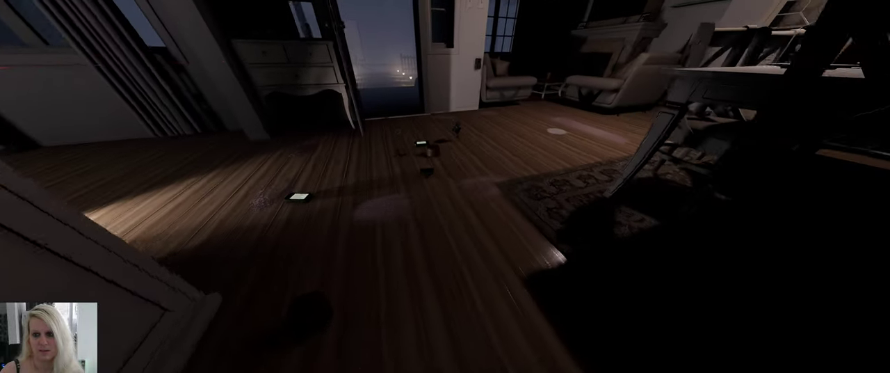
Walk into the dining room and look around the table, hallway window and bookcase.
{"action": "key", "text": "w"}
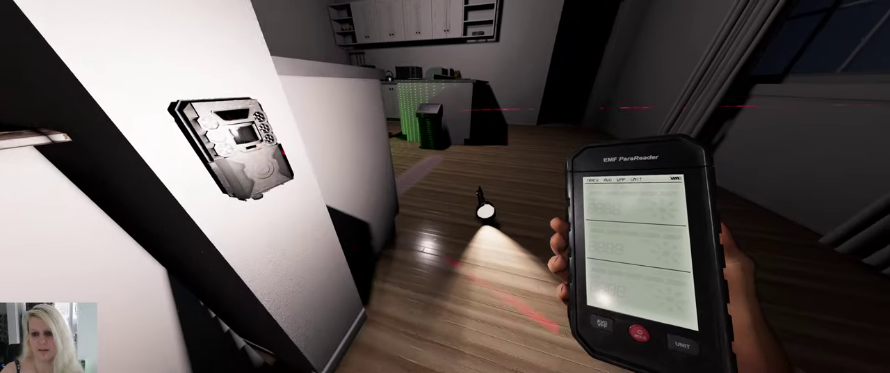
{"action": "key", "text": "w"}
{"action": "key", "text": "w"}
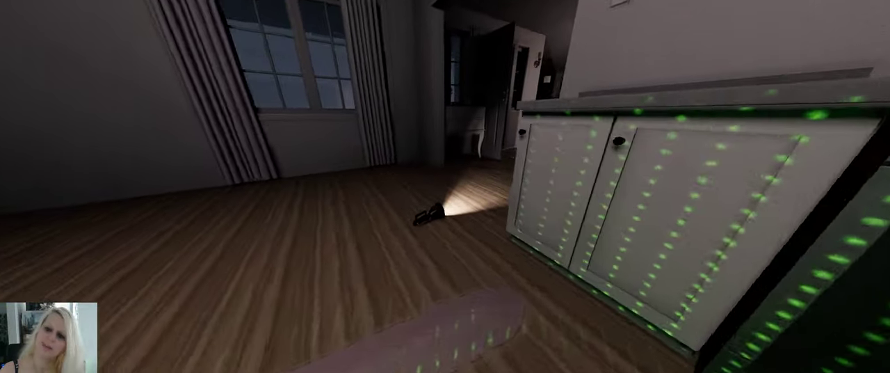
{"action": "key", "text": "w"}
{"action": "key", "text": "w"}
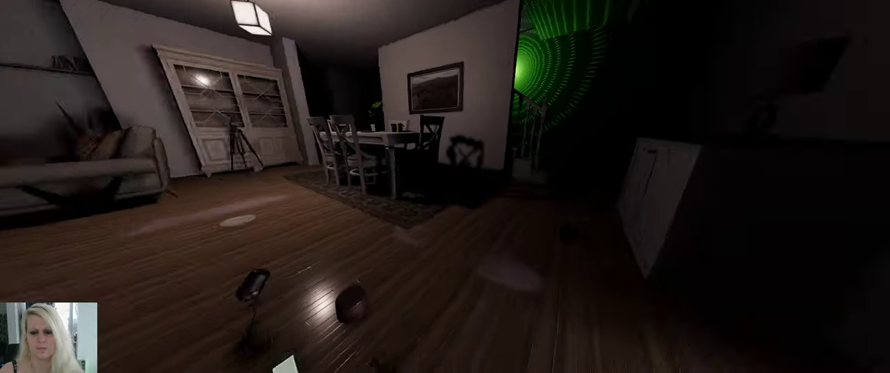
{"action": "key", "text": "w"}
{"action": "key", "text": "w"}
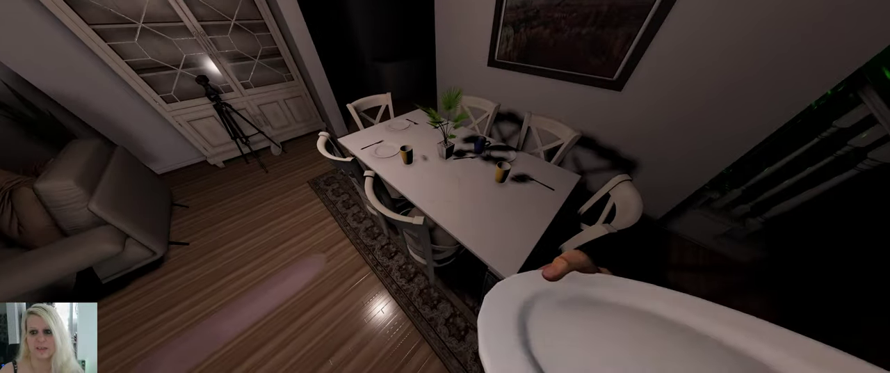
{"action": "key", "text": "w"}
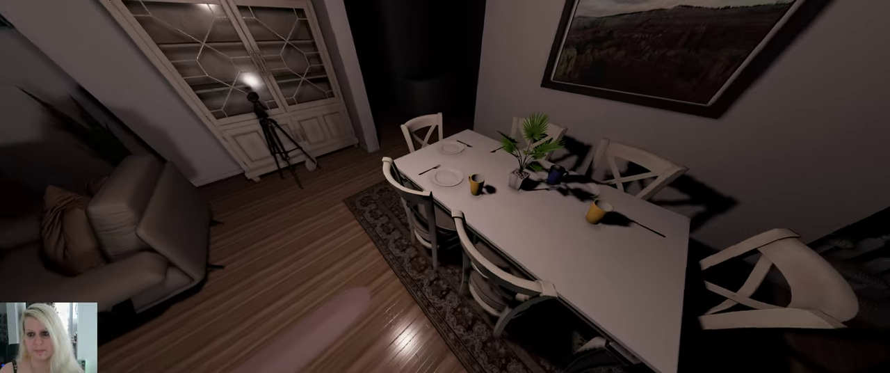
{"action": "key", "text": "w"}
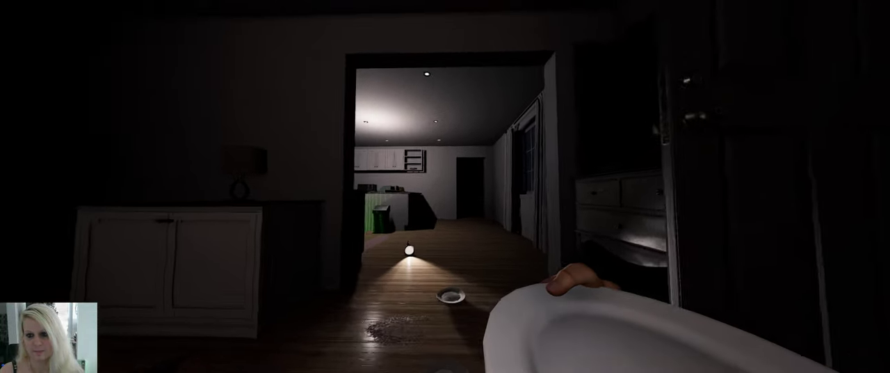
{"action": "key", "text": "w"}
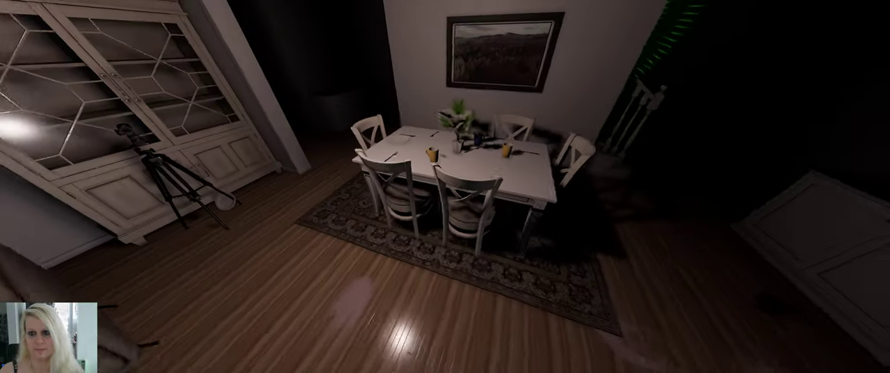
{"action": "key", "text": "w"}
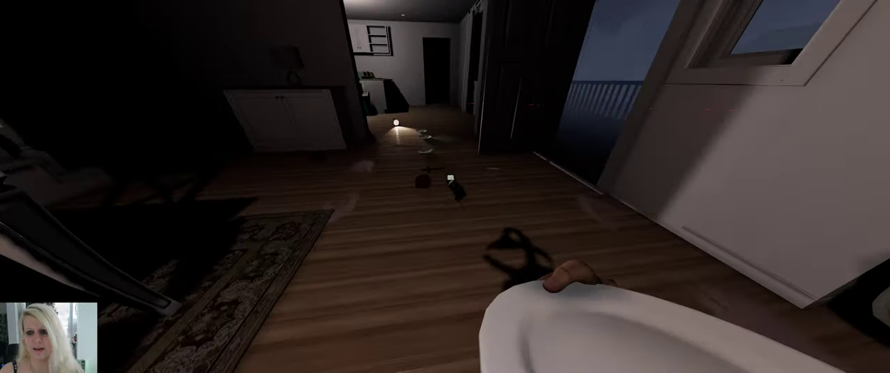
{"action": "key", "text": "w"}
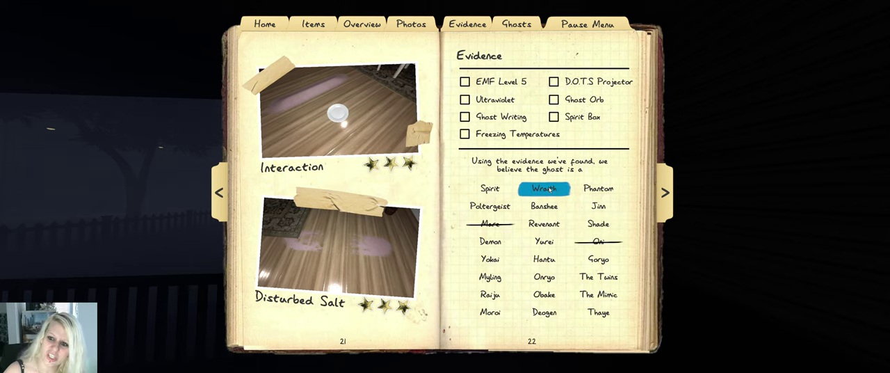
Close the journal and walk the lit path into the truck to face its monitors.
{"action": "key", "text": "j"}
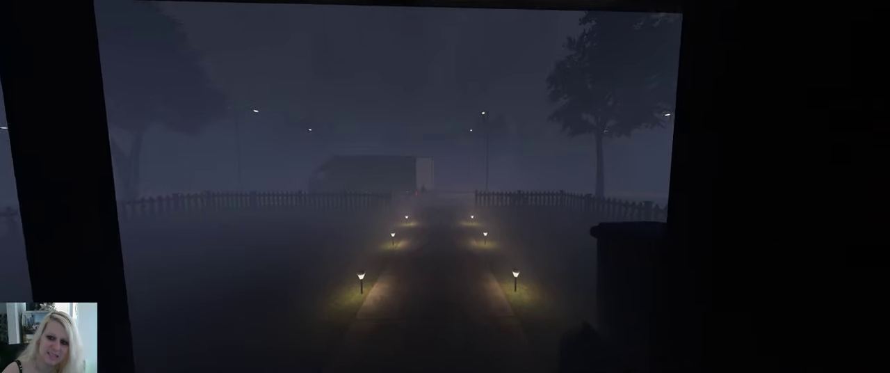
{"action": "key", "text": "w"}
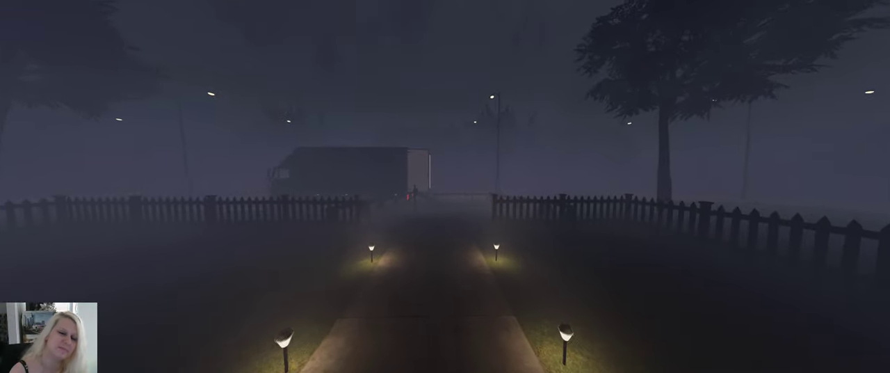
{"action": "key", "text": "w"}
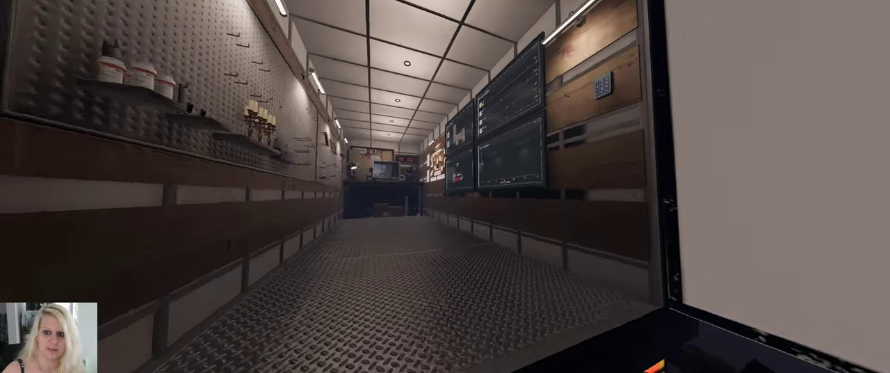
{"action": "key", "text": "w"}
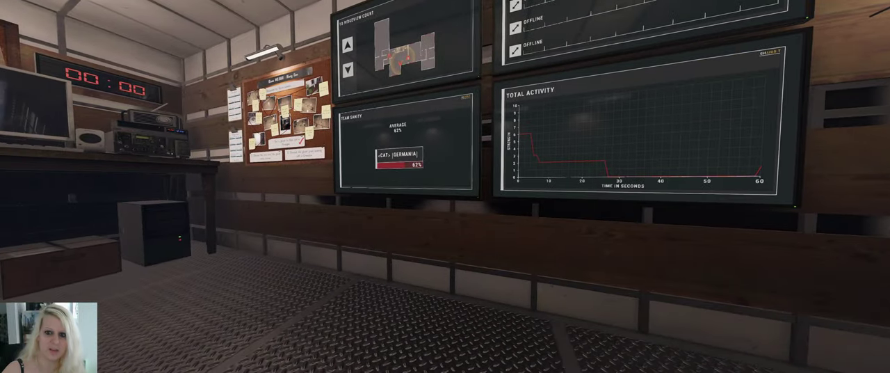
{"action": "key", "text": "w"}
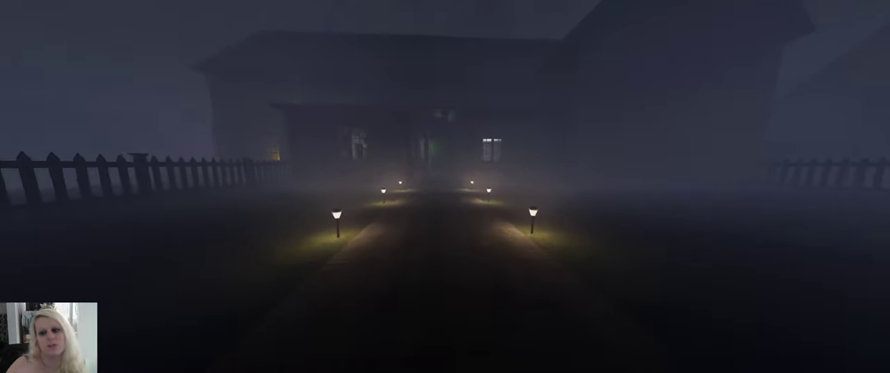
{"action": "key", "text": "w"}
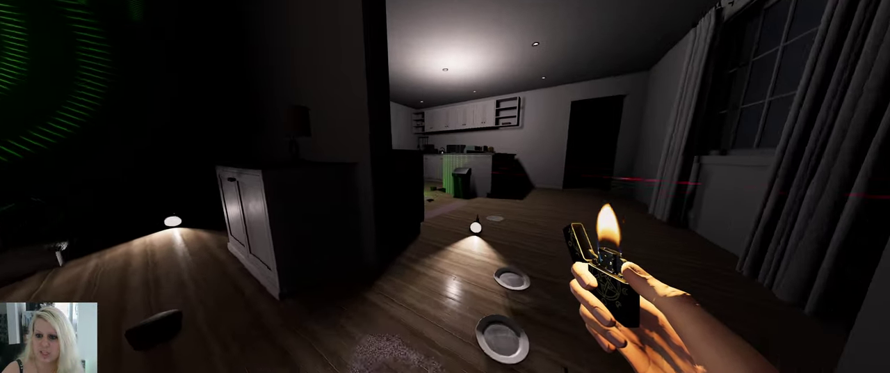
{"action": "key", "text": "w"}
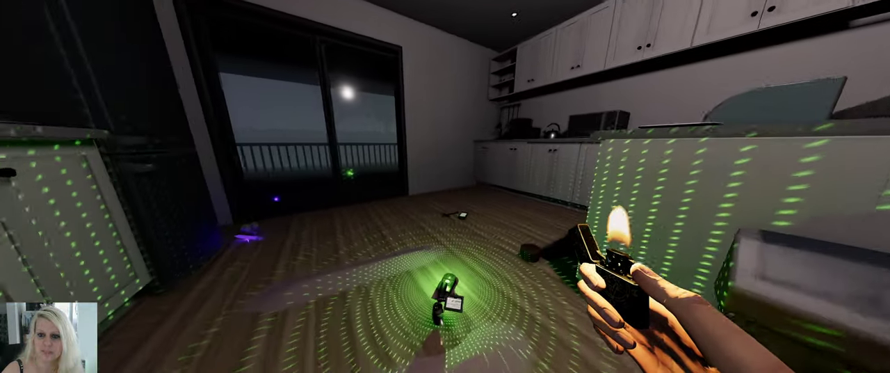
Walk through the gate into the kitchen, swap equipment, and cross the dark room.
{"action": "key", "text": "q"}
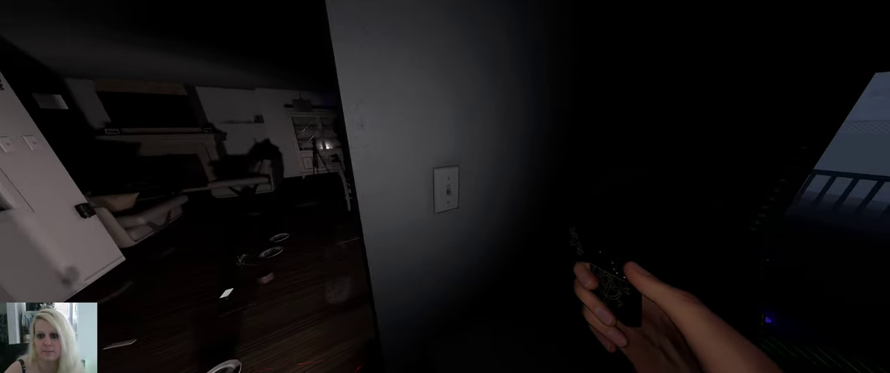
{"action": "key", "text": "w"}
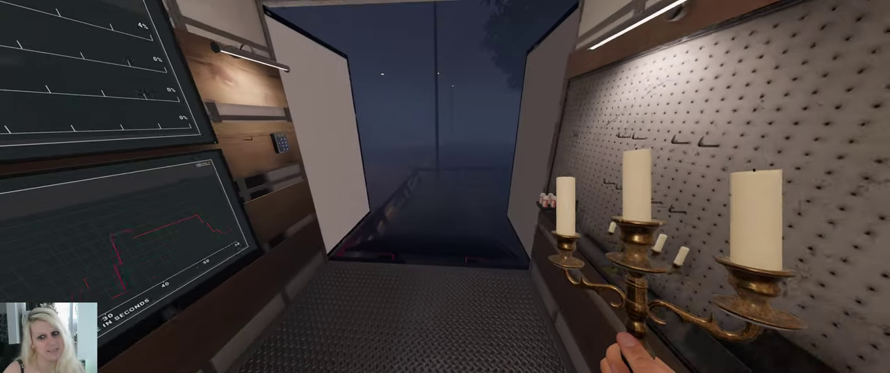
Check the evidence page, then walk up the porch and across the living room.
{"action": "key", "text": "j"}
{"action": "key", "text": "j"}
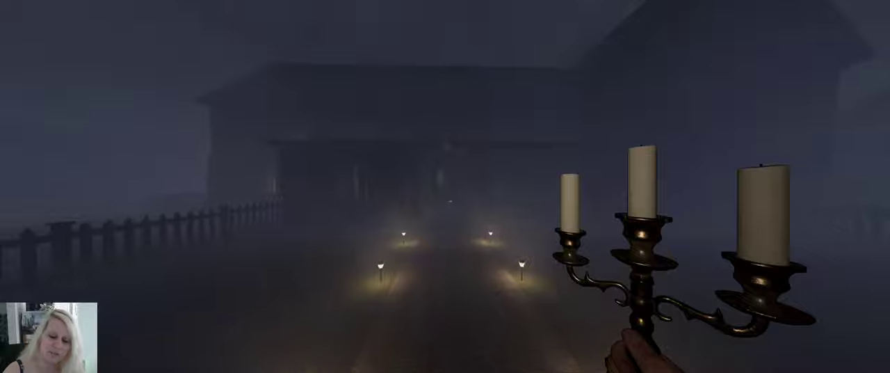
{"action": "key", "text": "w"}
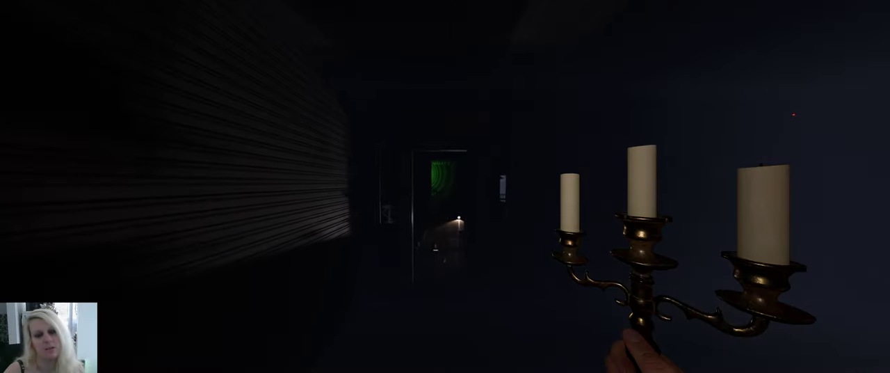
{"action": "key", "text": "w"}
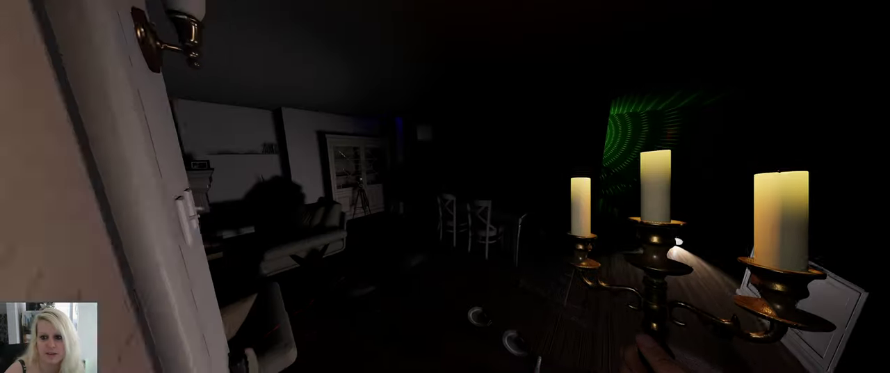
{"action": "key", "text": "w"}
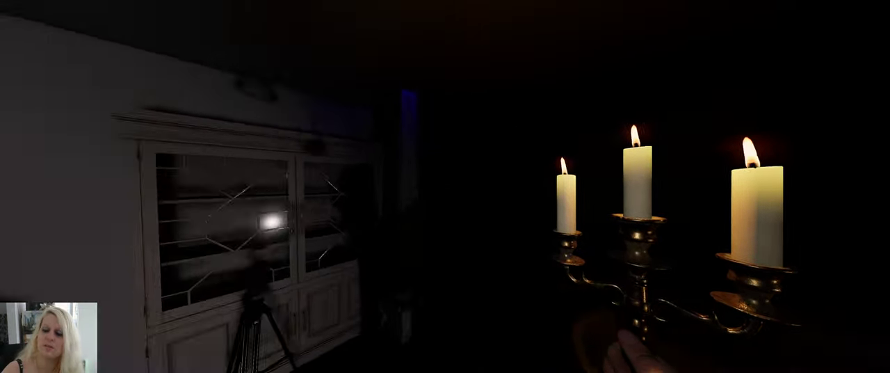
{"action": "key", "text": "w"}
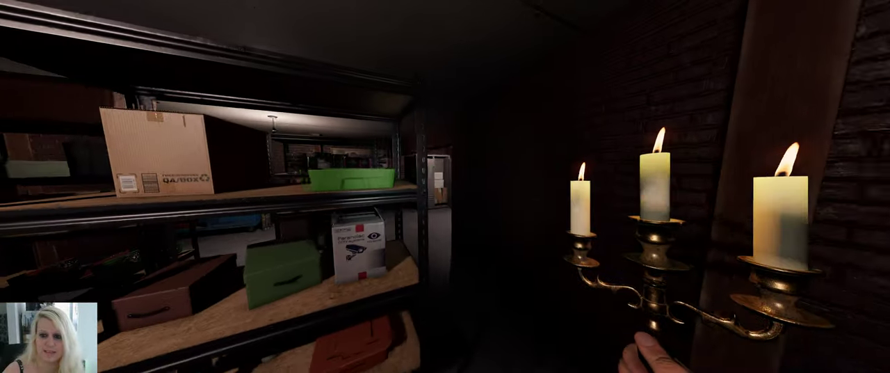
{"action": "key", "text": "w"}
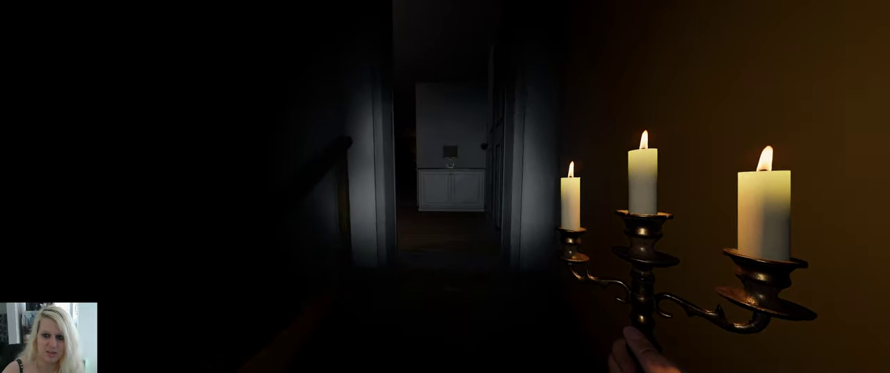
Cross the storage and dining rooms to the DOTS projector in the kitchen.
{"action": "key", "text": "w"}
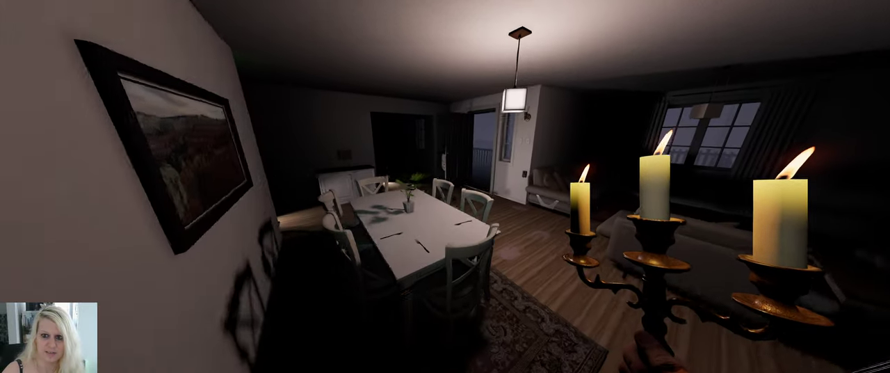
{"action": "key", "text": "w"}
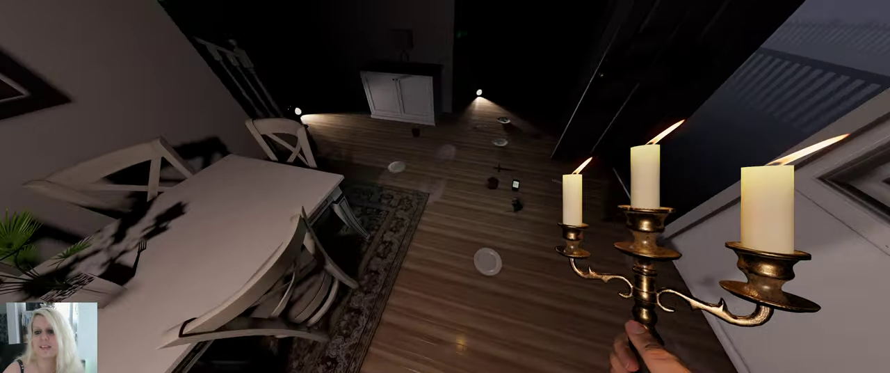
{"action": "key", "text": "w"}
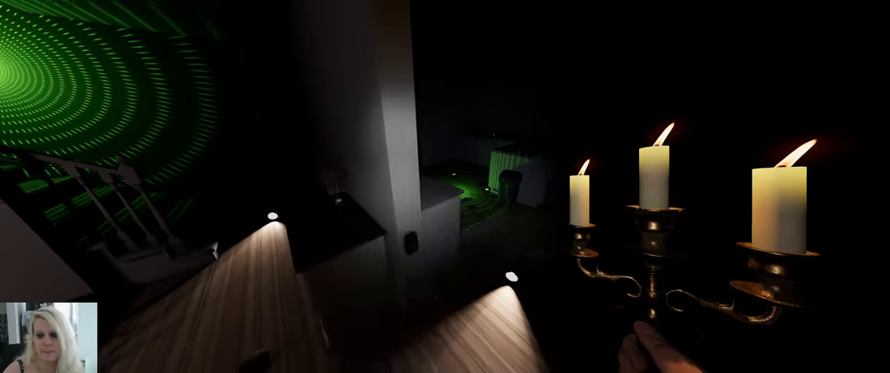
{"action": "key", "text": "w"}
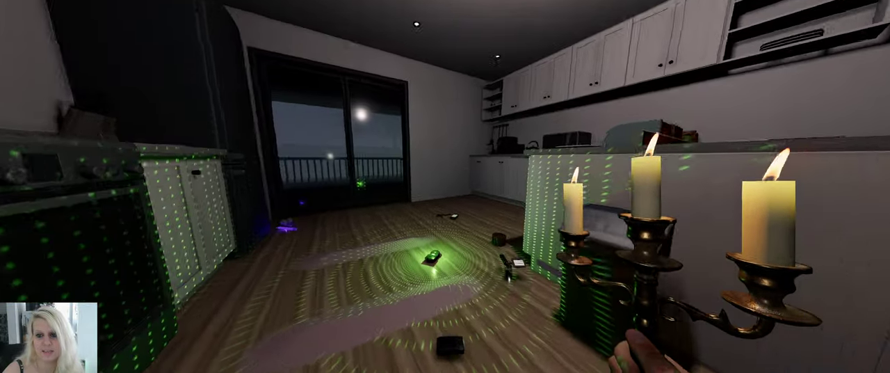
{"action": "key", "text": "w"}
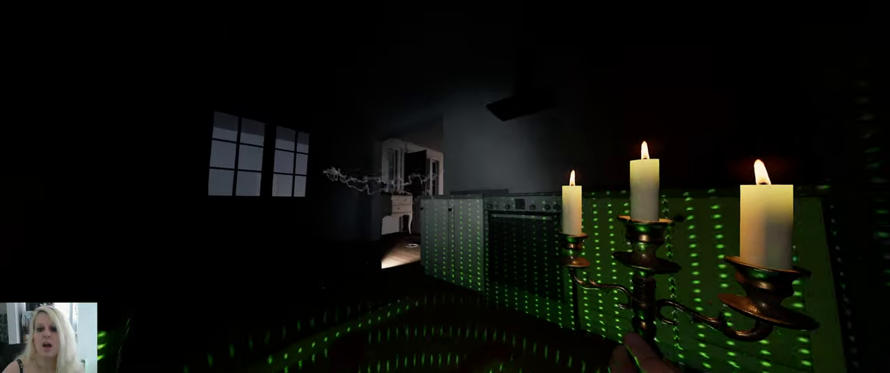
{"action": "key", "text": "w"}
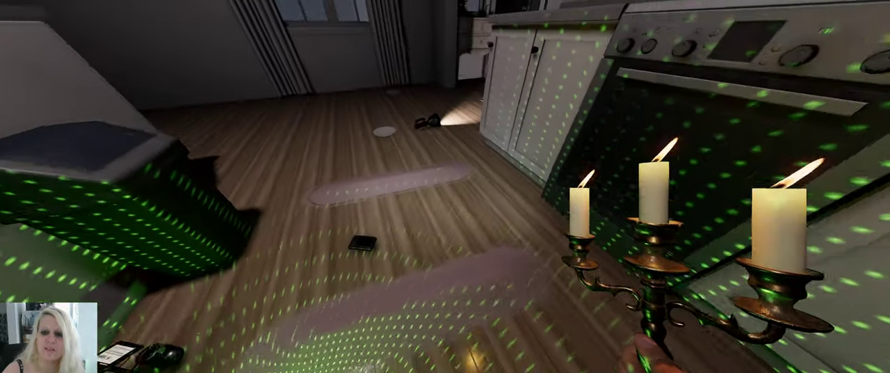
Take sound sensor readings around the kitchen, then turn off the kitchen lights.
{"action": "key", "text": "w"}
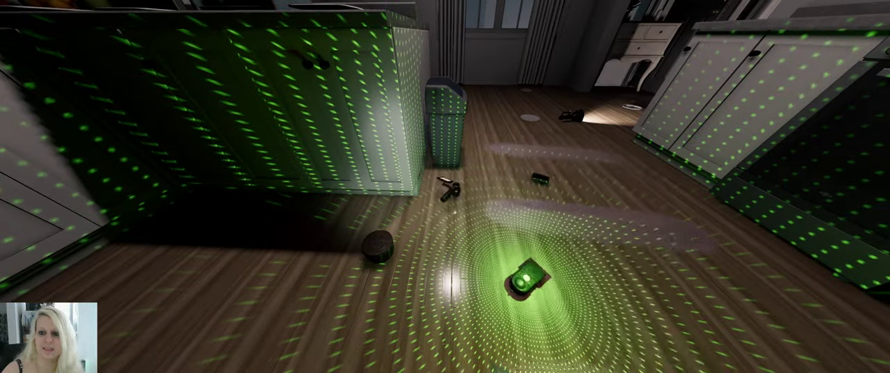
{"action": "key", "text": "w"}
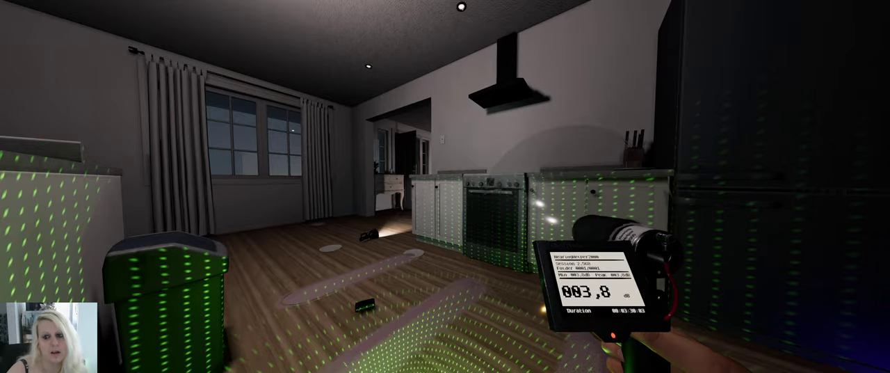
{"action": "key", "text": "w"}
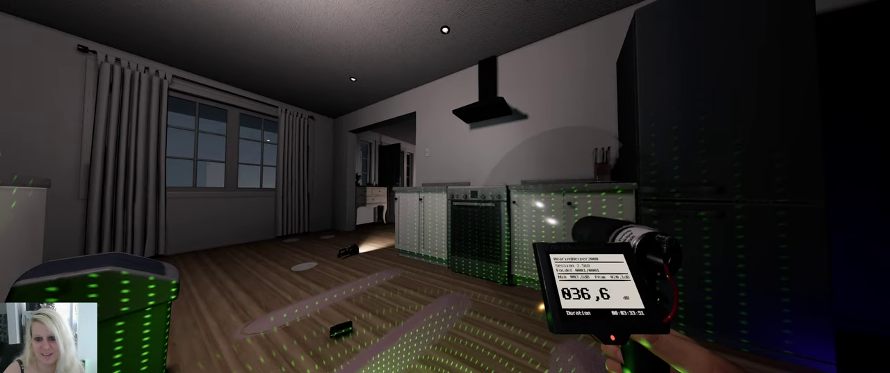
{"action": "key", "text": "w"}
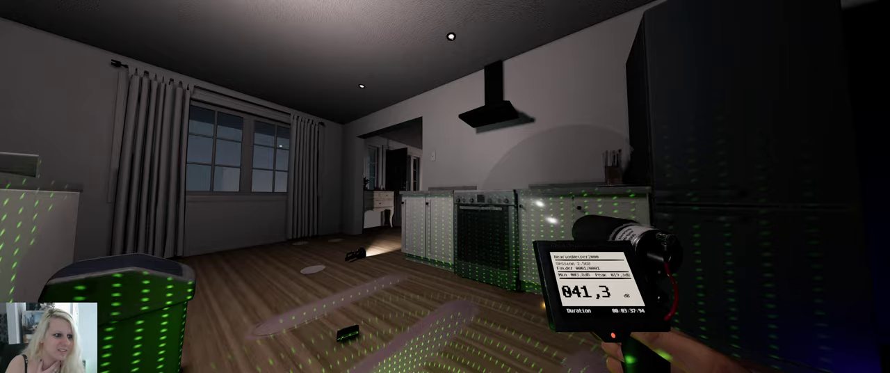
{"action": "key", "text": "q"}
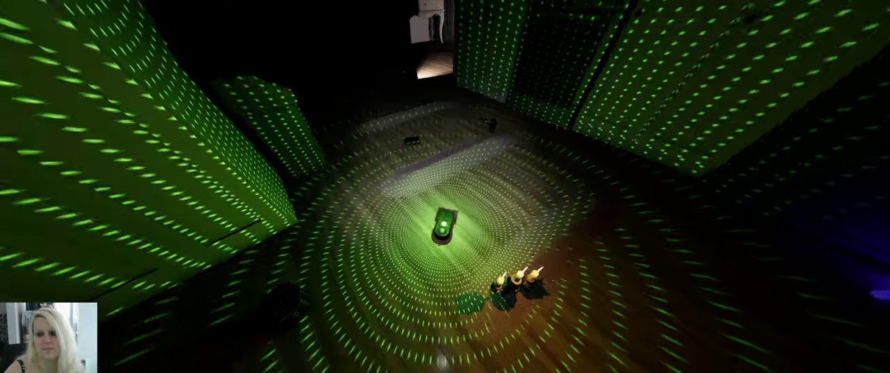
Carry a plate over to the two plates on the floor and drop it.
{"action": "key", "text": "q"}
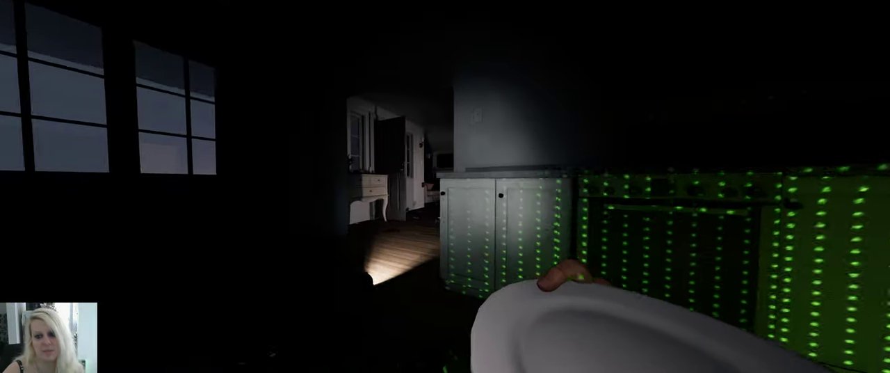
{"action": "key", "text": "w"}
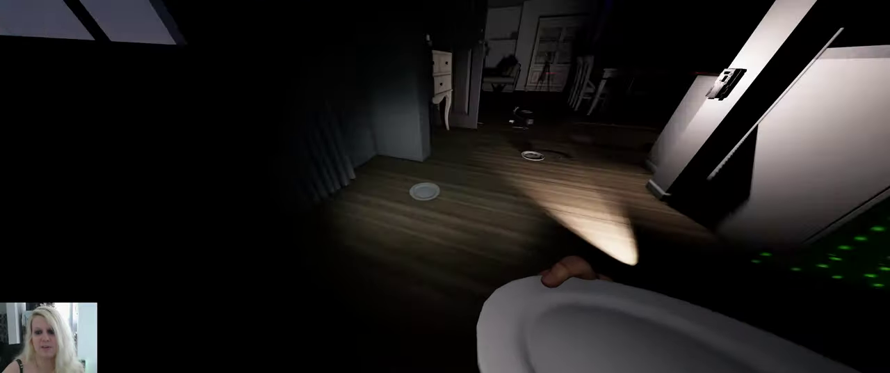
{"action": "key", "text": "w"}
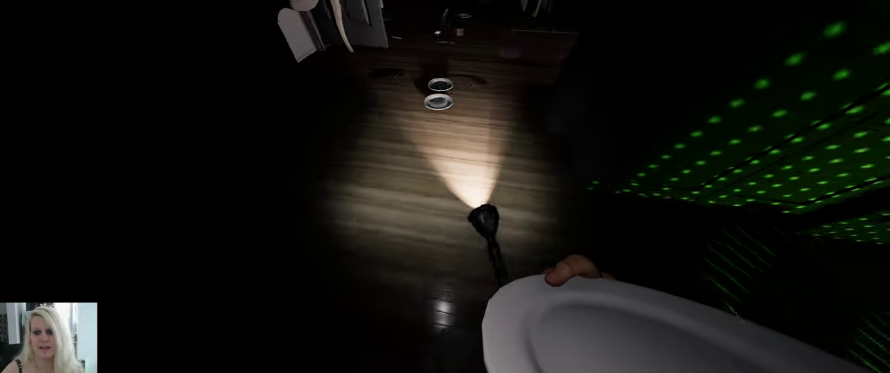
{"action": "key", "text": "g"}
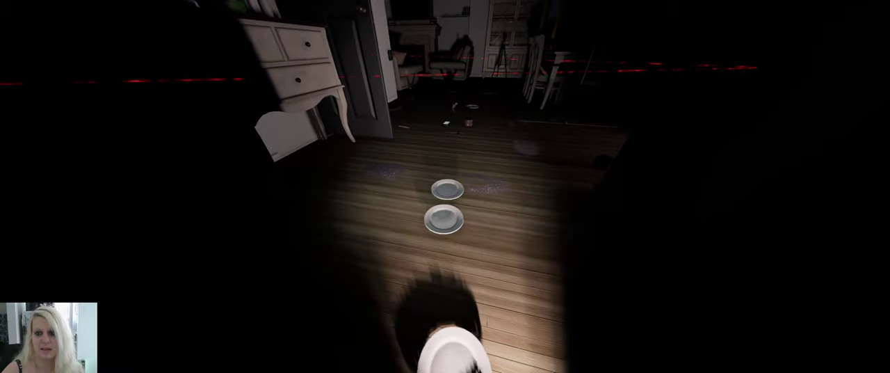
Set the lit candelabra down by the kitchen DOTS projector and take out the sound sensor.
{"action": "key", "text": "w"}
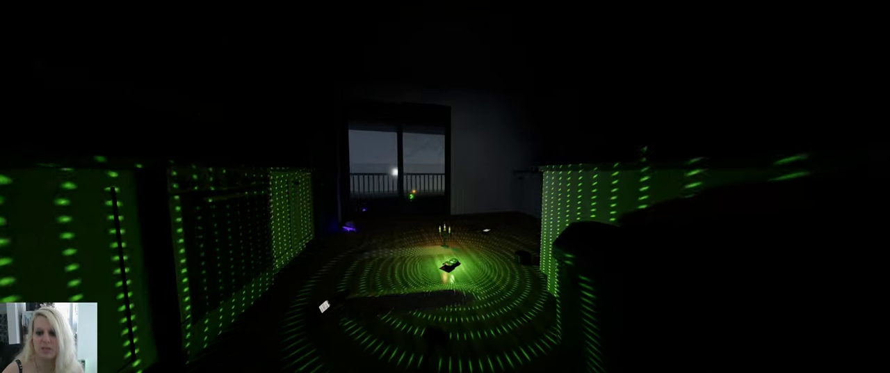
{"action": "key", "text": "w"}
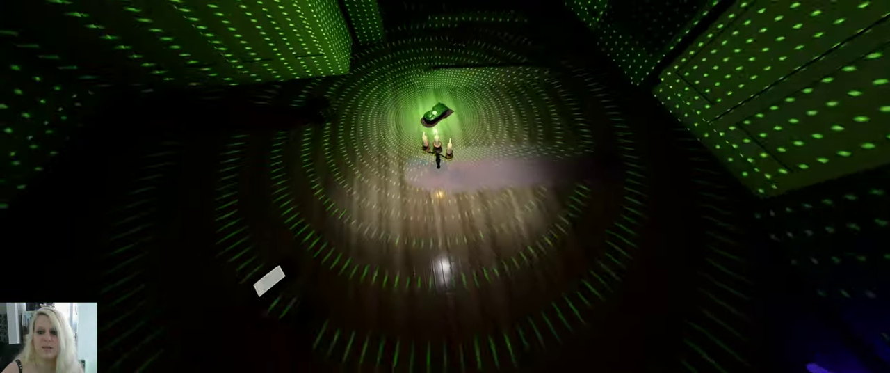
{"action": "key", "text": "s"}
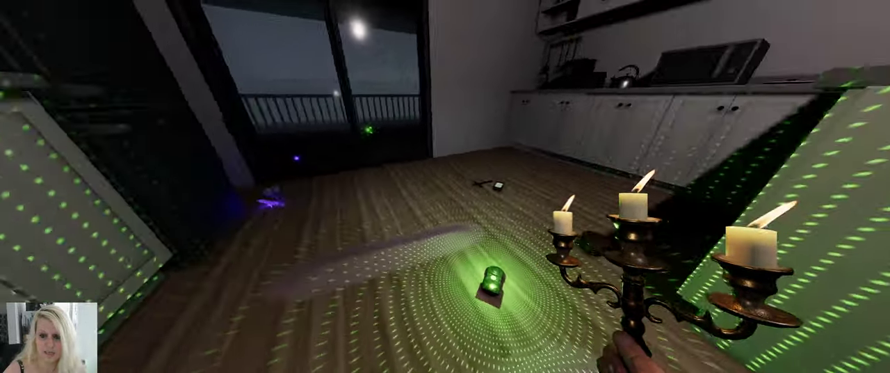
{"action": "key", "text": "g"}
{"action": "key", "text": "2"}
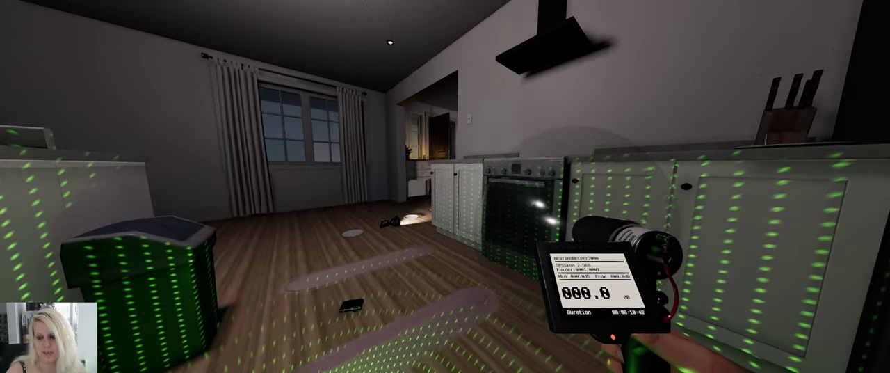
Leave the sound sensor on the kitchen floor and switch to holding the lit lighter.
{"action": "key", "text": "f"}
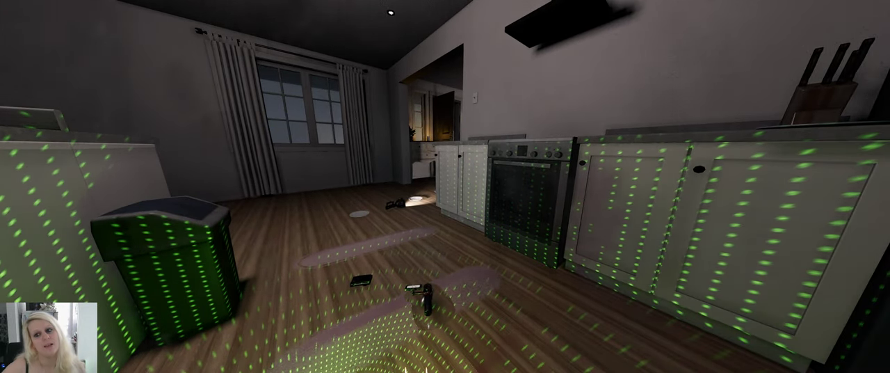
{"action": "key", "text": "f"}
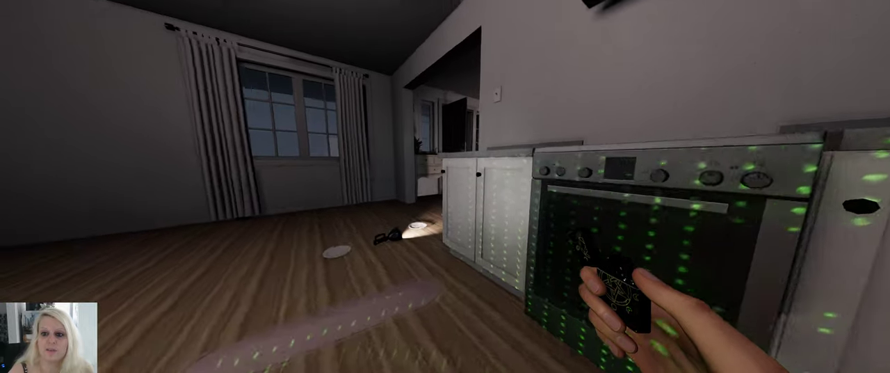
{"action": "key", "text": "q"}
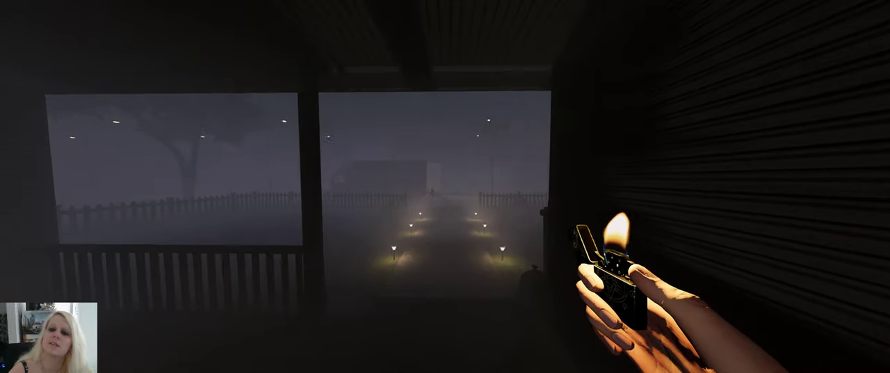
Switch to smudge sticks and walk into the truck to face the sanity and activity monitors.
{"action": "key", "text": "w"}
{"action": "scroll", "coordinate": [445, 186], "scroll_direction": "down", "scroll_amount": 1}
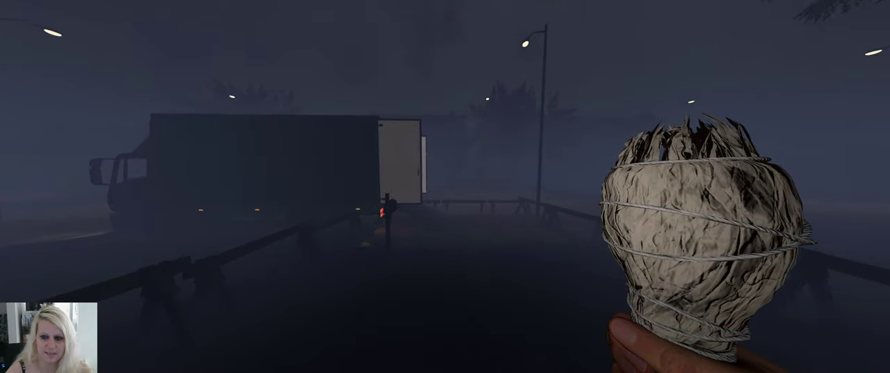
{"action": "key", "text": "w"}
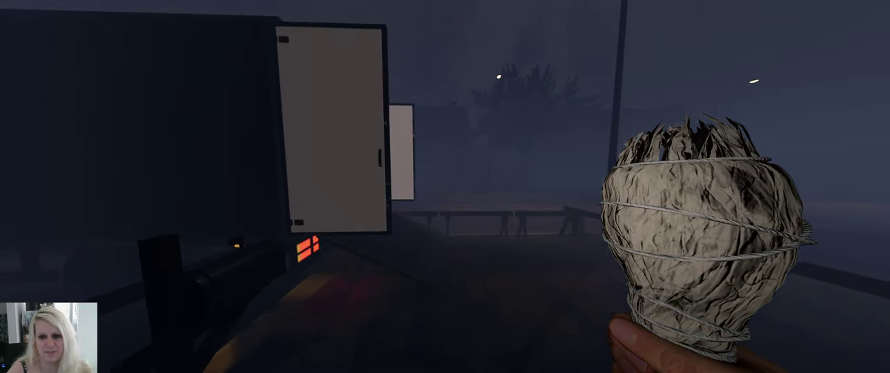
{"action": "key", "text": "w"}
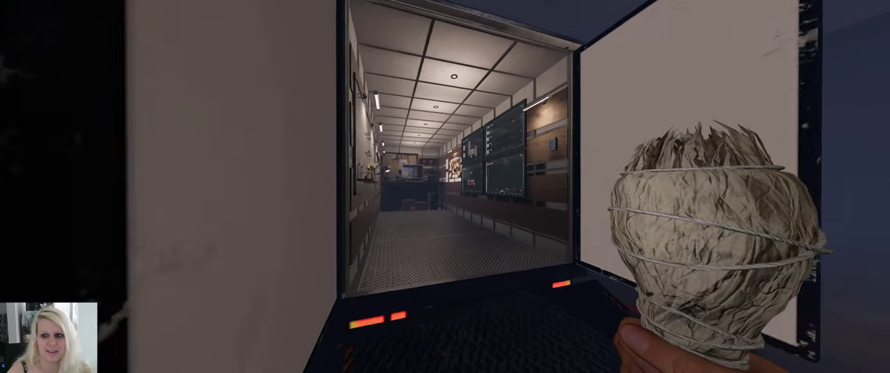
{"action": "key", "text": "w"}
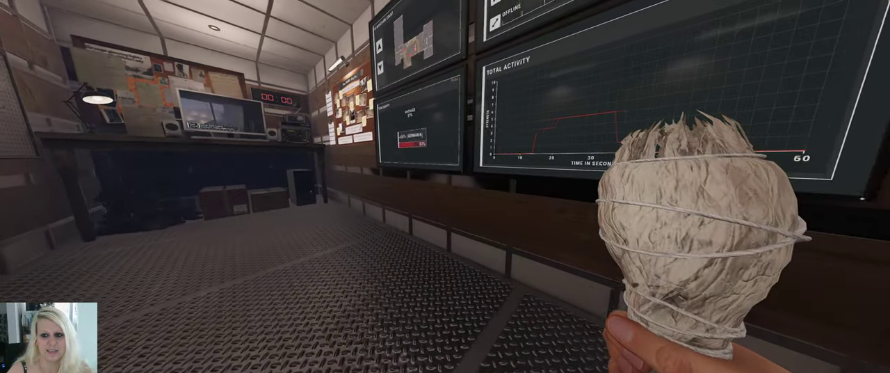
Check the journal's Evidence page, then walk past the mailbox back toward the house.
{"action": "key", "text": "j"}
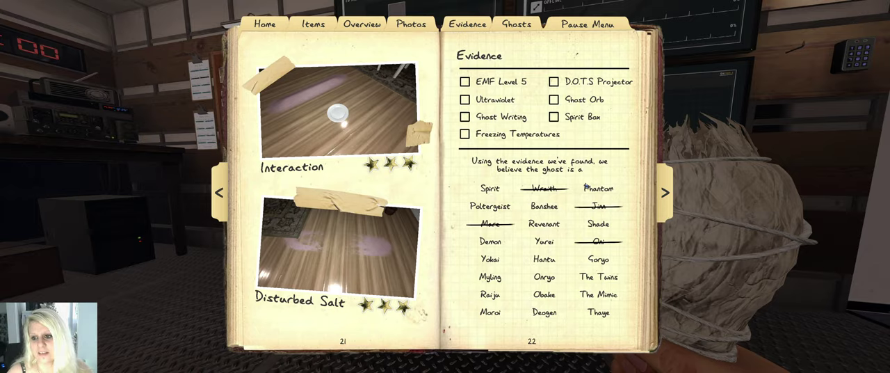
{"action": "key", "text": "j"}
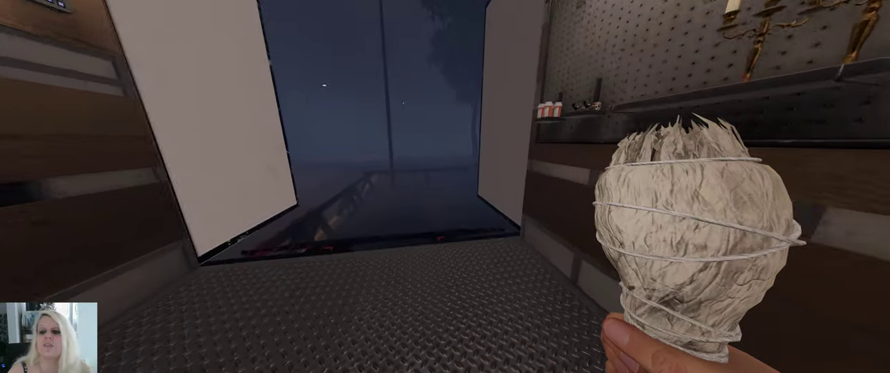
{"action": "key", "text": "w"}
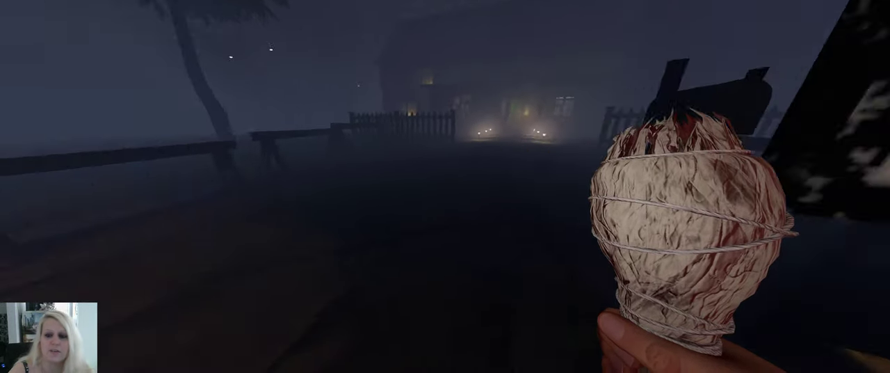
{"action": "key", "text": "w"}
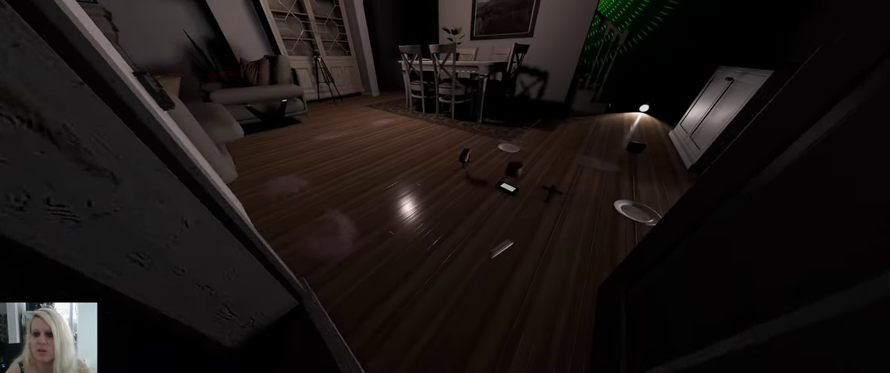
Look over the living room, moving a plate from the floor into the hallway.
{"action": "key", "text": "s"}
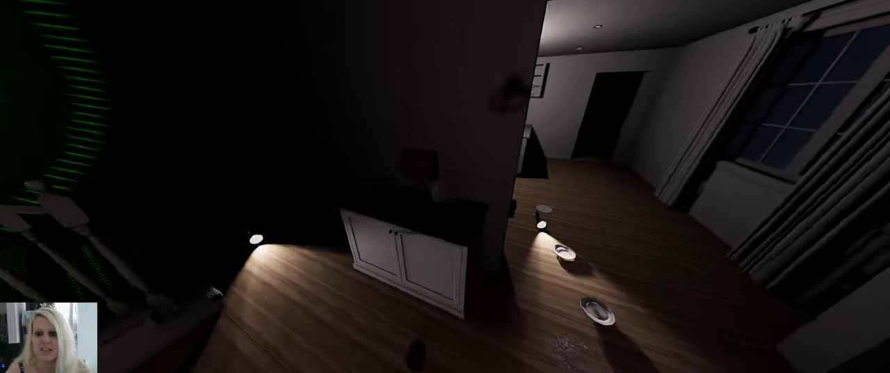
{"action": "key", "text": "w"}
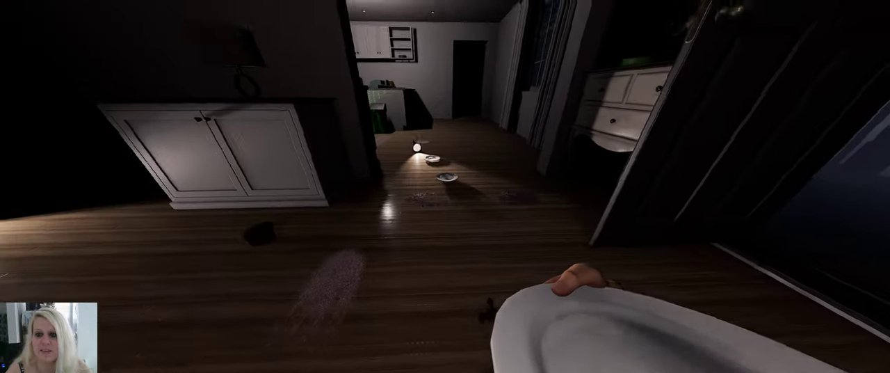
{"action": "key", "text": "w"}
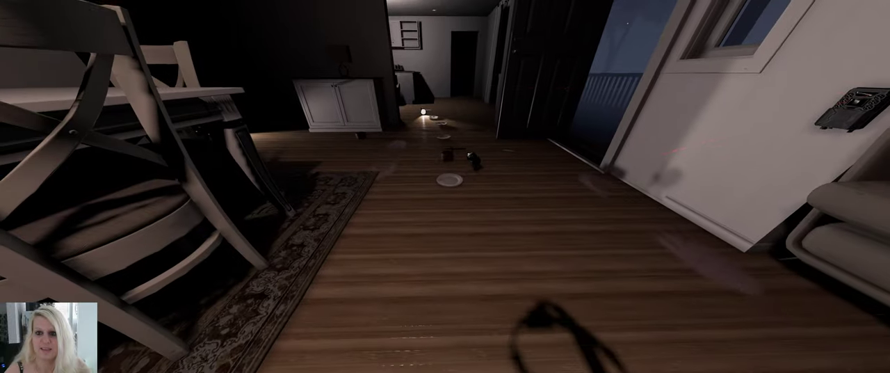
{"action": "key", "text": "w"}
{"action": "key", "text": "w"}
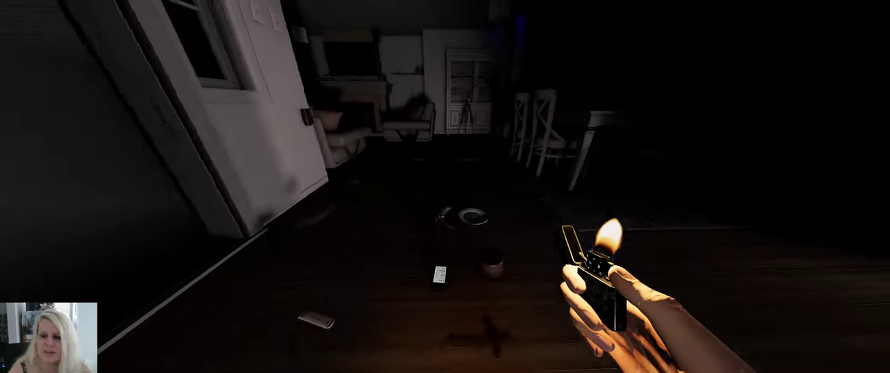
{"action": "key", "text": "w"}
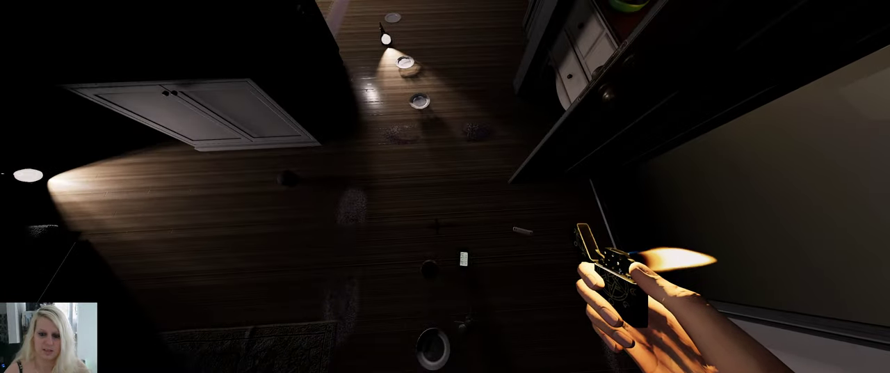
{"action": "key", "text": "w"}
{"action": "key", "text": "w"}
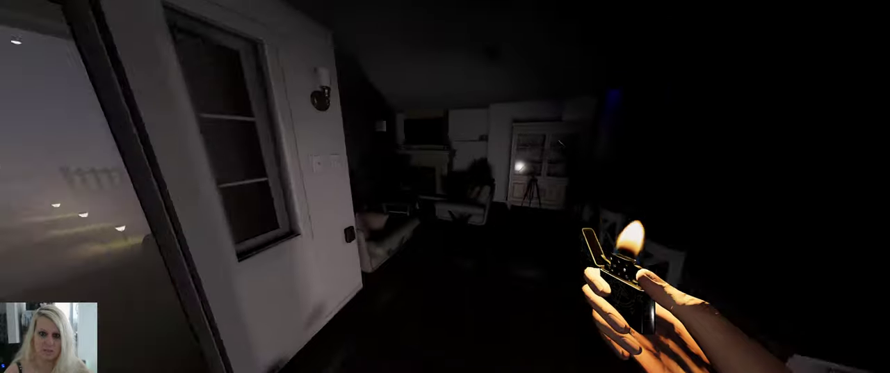
{"action": "key", "text": "w"}
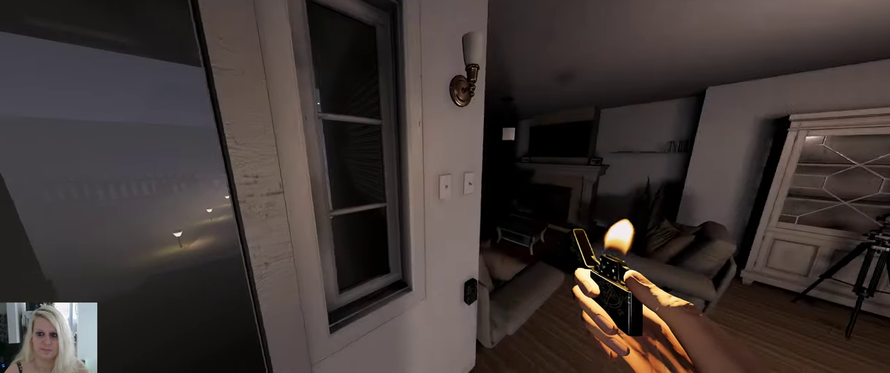
Check the dining table and floor items, then swap to the lighter and ignite it.
{"action": "key", "text": "w"}
{"action": "key", "text": "w"}
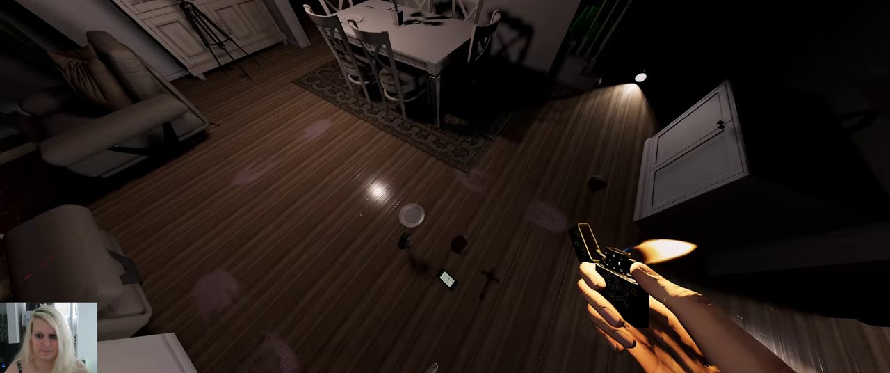
{"action": "key", "text": "w"}
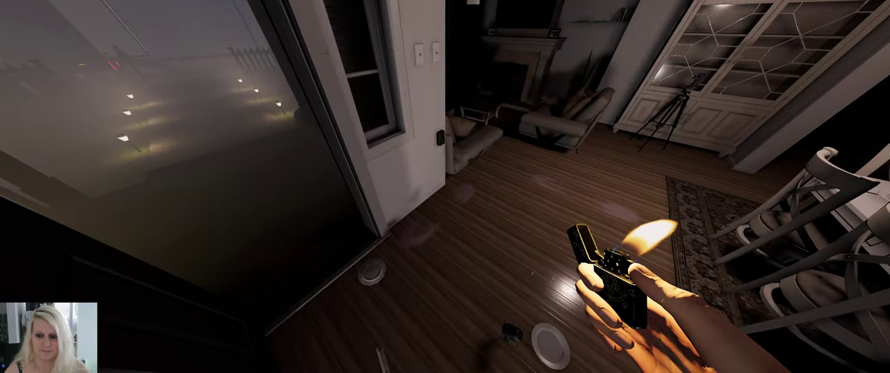
{"action": "key", "text": "w"}
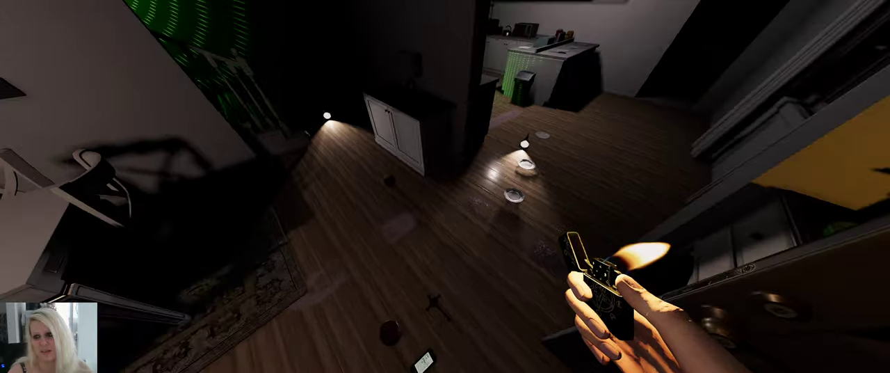
{"action": "key", "text": "w"}
{"action": "key", "text": "w"}
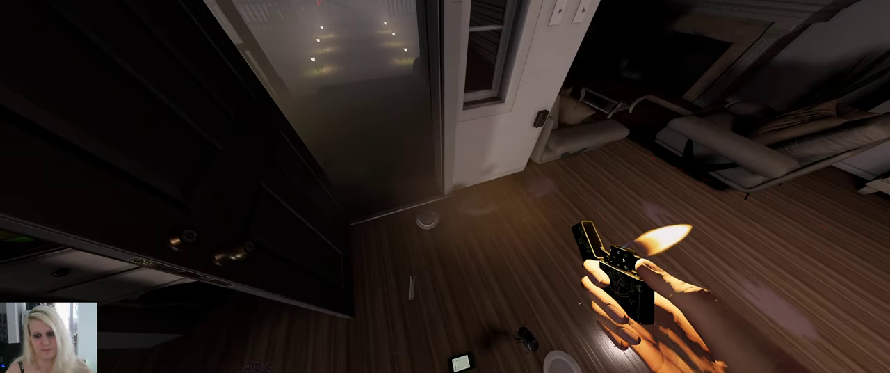
{"action": "key", "text": "w"}
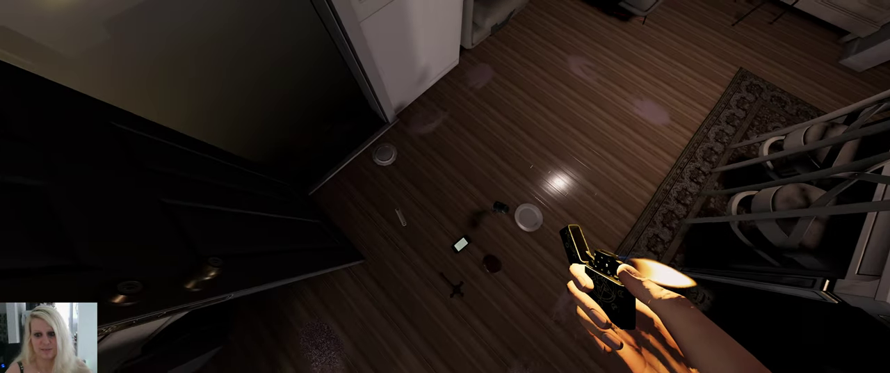
{"action": "key", "text": "w"}
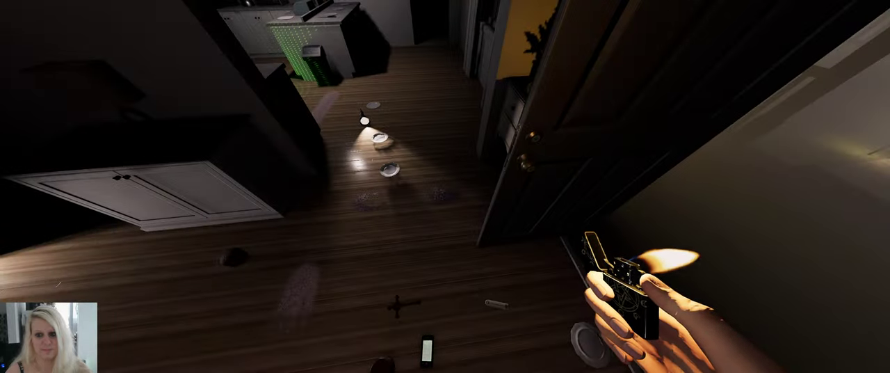
{"action": "key", "text": "w"}
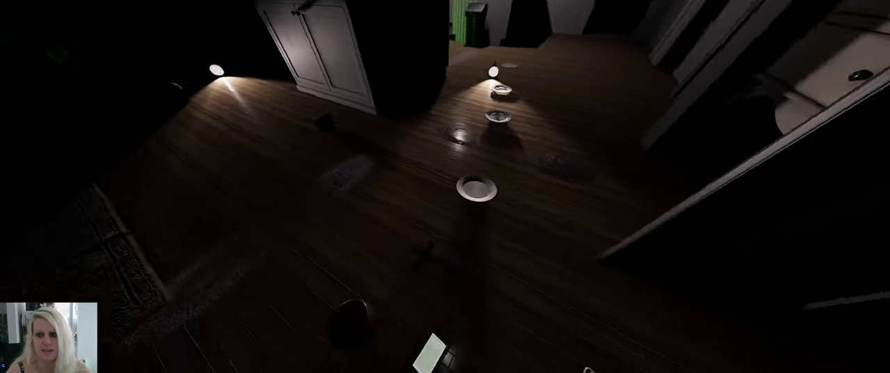
{"action": "key", "text": "1"}
{"action": "key", "text": "f"}
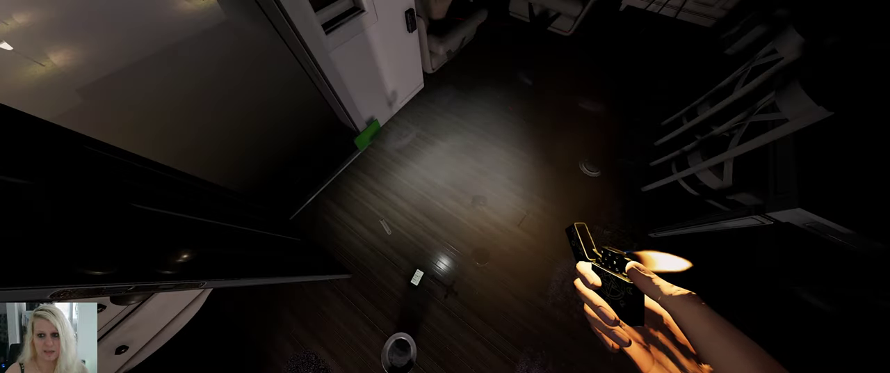
{"action": "scroll", "coordinate": [446, 187], "scroll_direction": "down", "scroll_amount": 3}
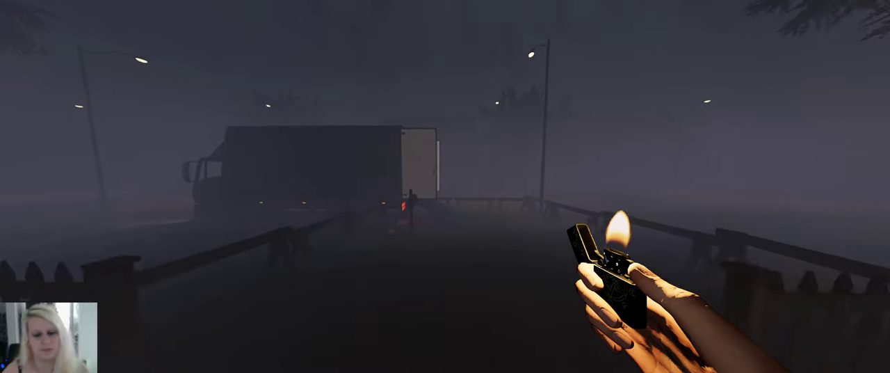
Switch the held item to the smudge sticks while heading back inside.
{"action": "key", "text": "2"}
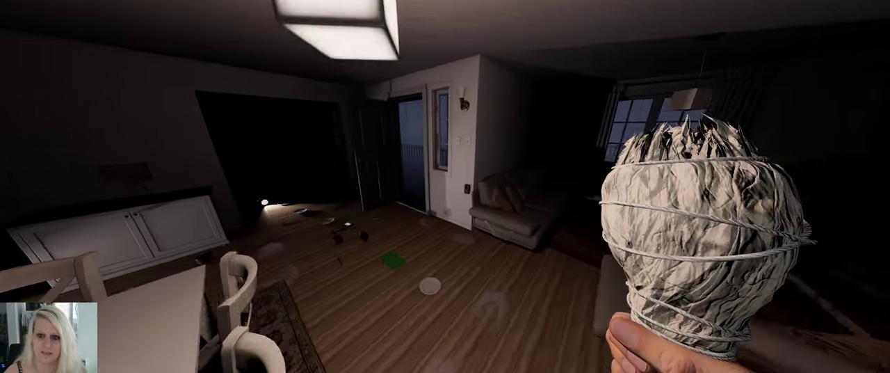
Swap from the smudge sticks to the camera, then to the lit lighter.
{"action": "key", "text": "2"}
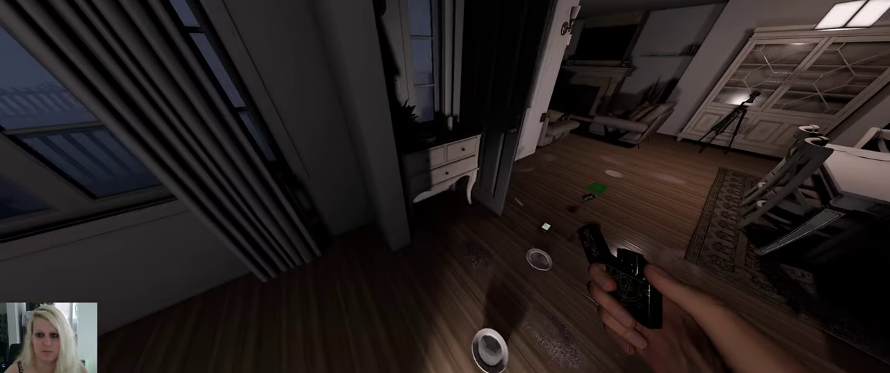
{"action": "key", "text": "3"}
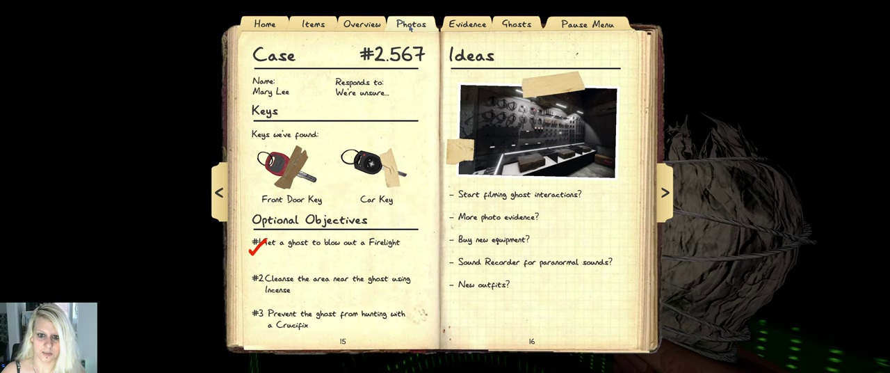
Look through the journal's Photos pages, then its Evidence pages.
{"action": "left_click", "coordinate": [410, 27]}
{"action": "left_click", "coordinate": [467, 27]}
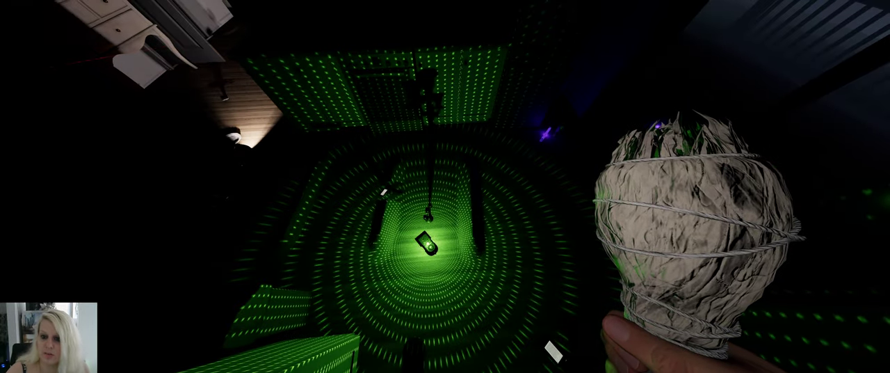
Carry the smudge sticks out the front door, along the foggy path, and up the truck ramp.
{"action": "key", "text": "w"}
{"action": "key", "text": "w"}
{"action": "key", "text": "w"}
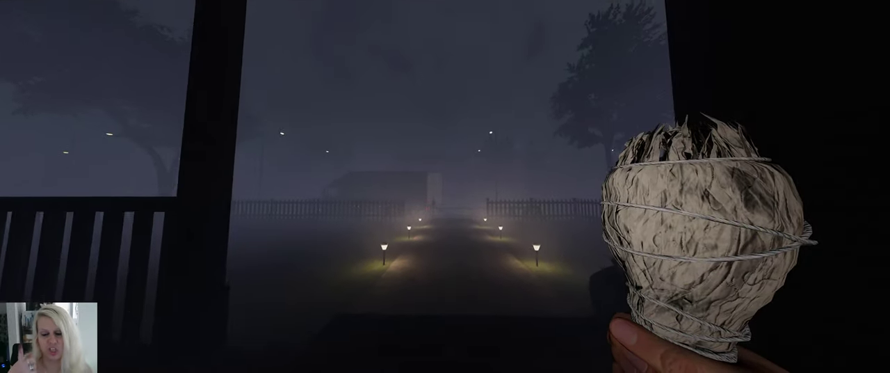
{"action": "key", "text": "w"}
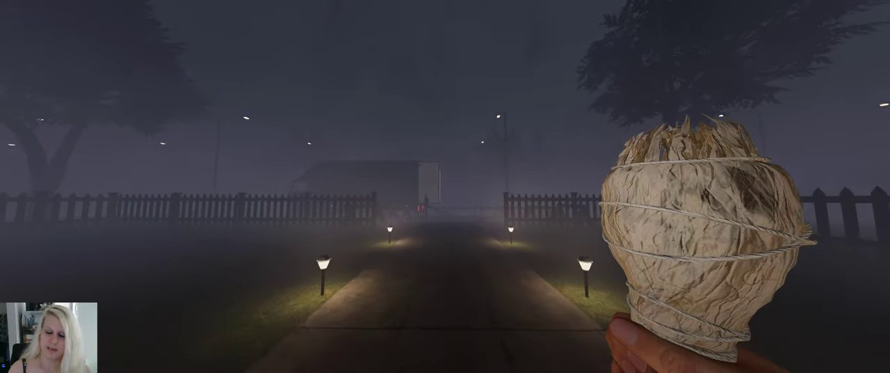
{"action": "key", "text": "w"}
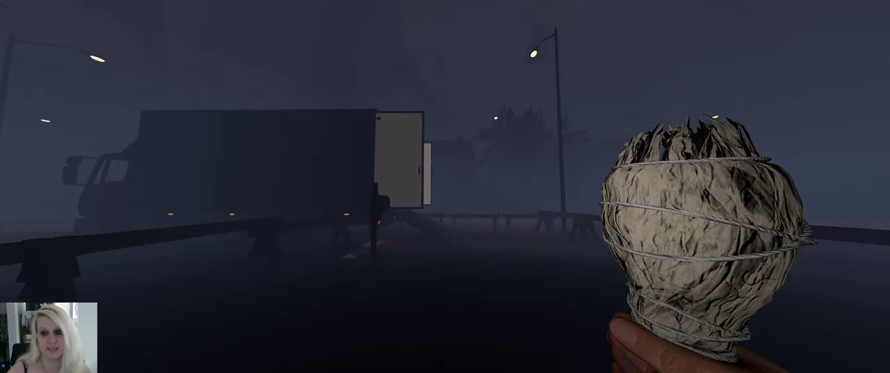
{"action": "key", "text": "w"}
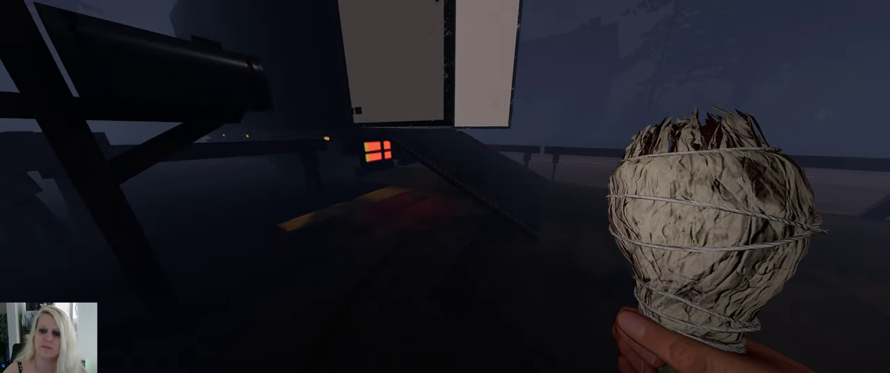
{"action": "key", "text": "w"}
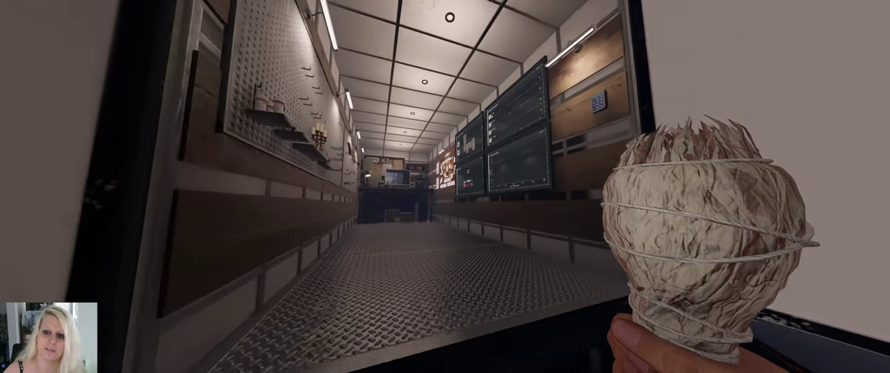
Walk up to the truck's monitor wall and look up to read average team sanity.
{"action": "key", "text": "w"}
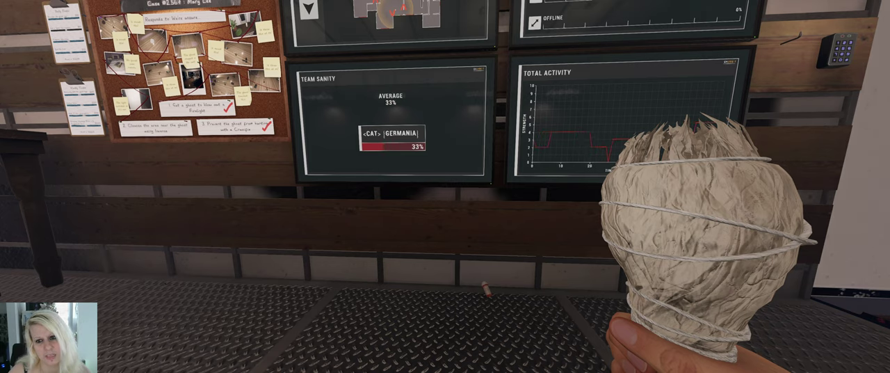
{"action": "key", "text": "s"}
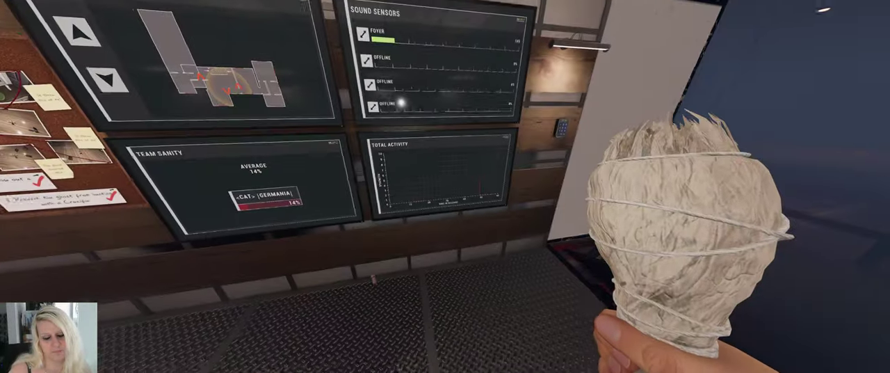
Open the journal to record Deogen as the ghost type.
{"action": "key", "text": "j"}
{"action": "key", "text": "j"}
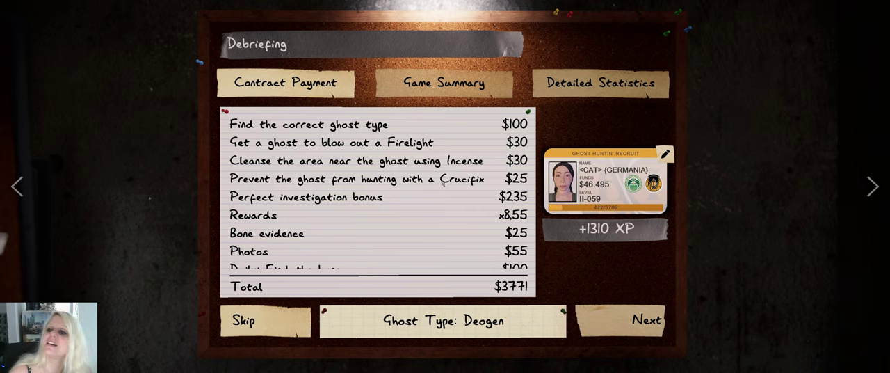
{"action": "scroll", "coordinate": [442, 182], "scroll_direction": "down", "scroll_amount": 2}
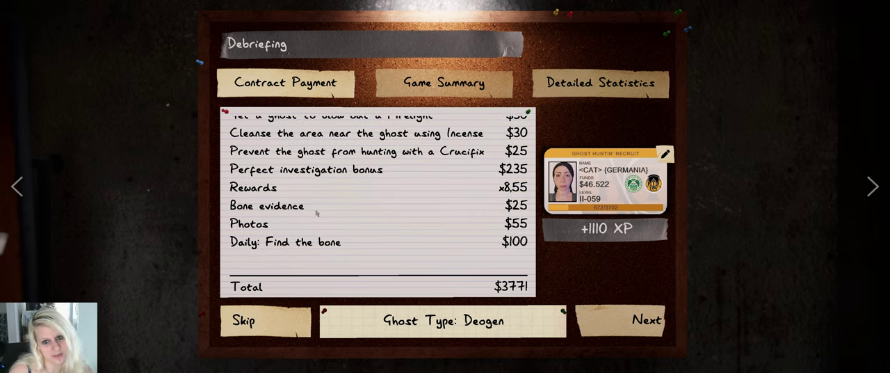
{"action": "scroll", "coordinate": [297, 223], "scroll_direction": "up", "scroll_amount": 2}
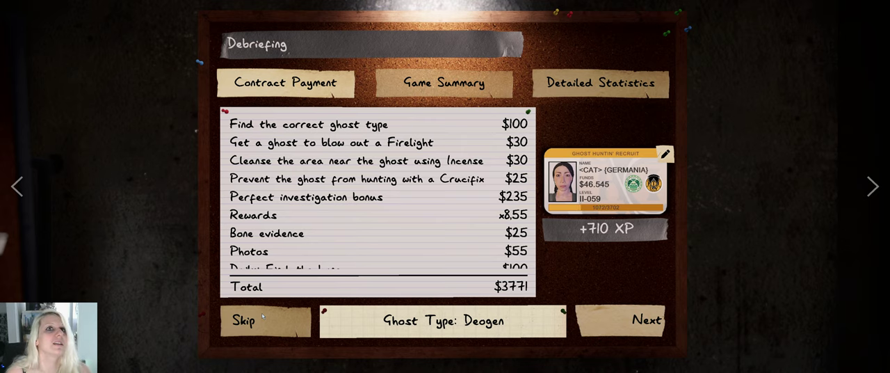
Skip the XP tally and show detailed statistics: 2074.3m travelled, 2 hunts, bone in Girls Bedroom.
{"action": "left_click", "coordinate": [263, 318]}
{"action": "left_click", "coordinate": [601, 82]}
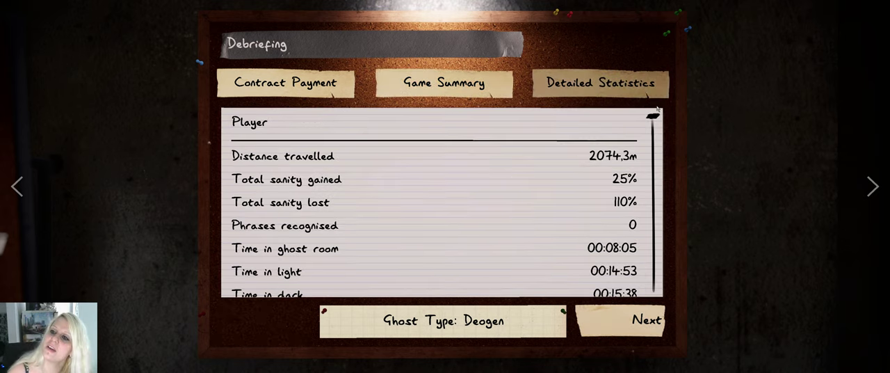
{"action": "scroll", "coordinate": [596, 173], "scroll_direction": "down", "scroll_amount": 8}
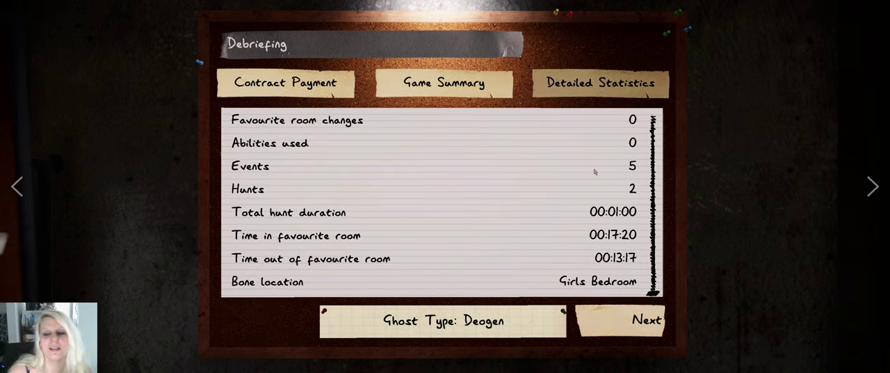